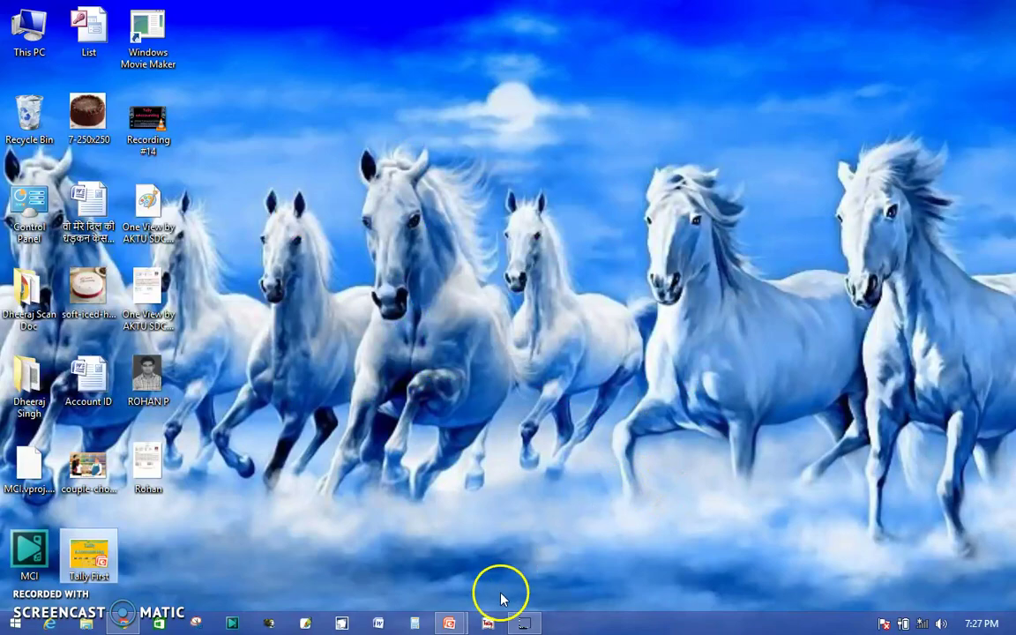
Open Tally 9 and log in to the CNC Garments company with the user name and password
left_click(488, 624)
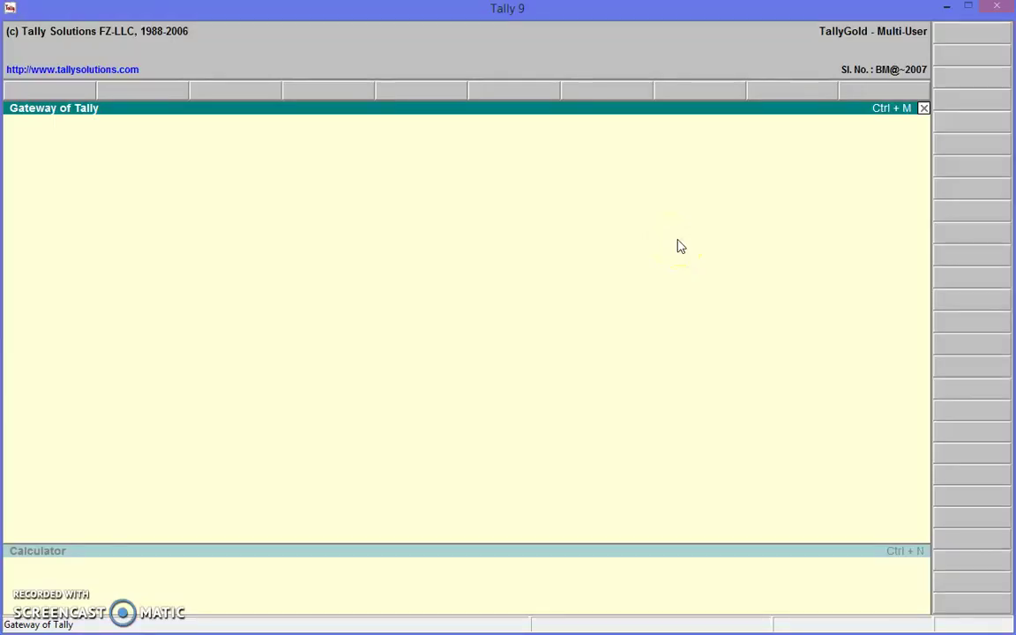
type("Nishant")
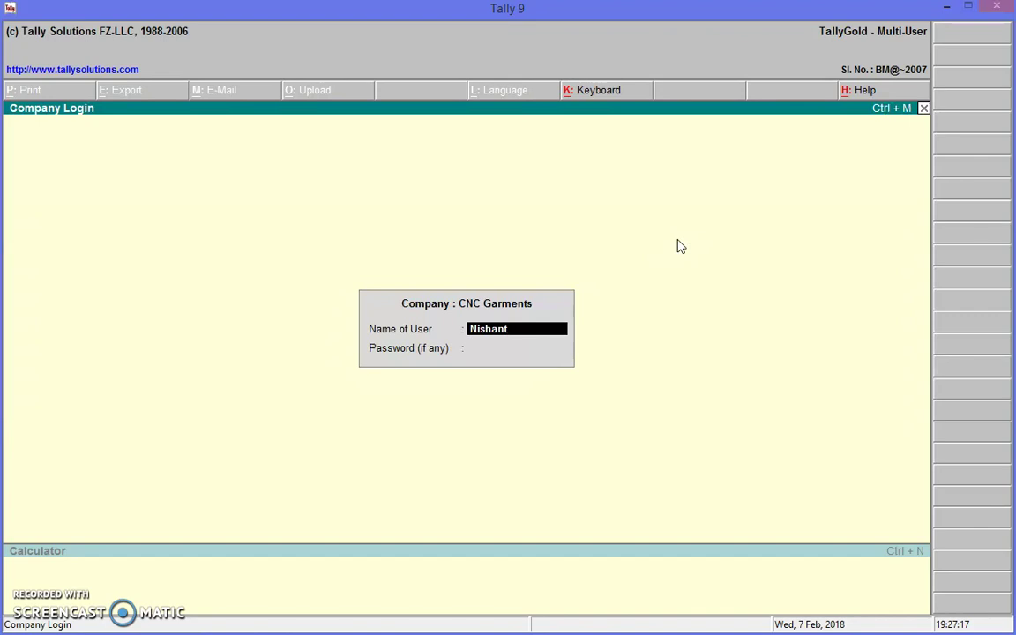
key("Return")
type("*")
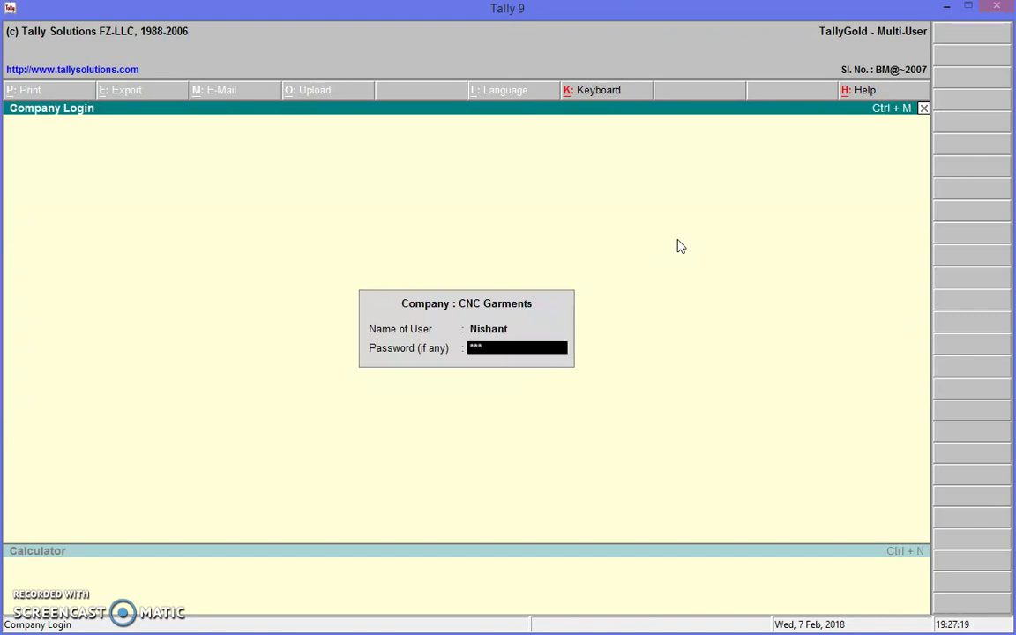
key("Return")
left_click(875, 33)
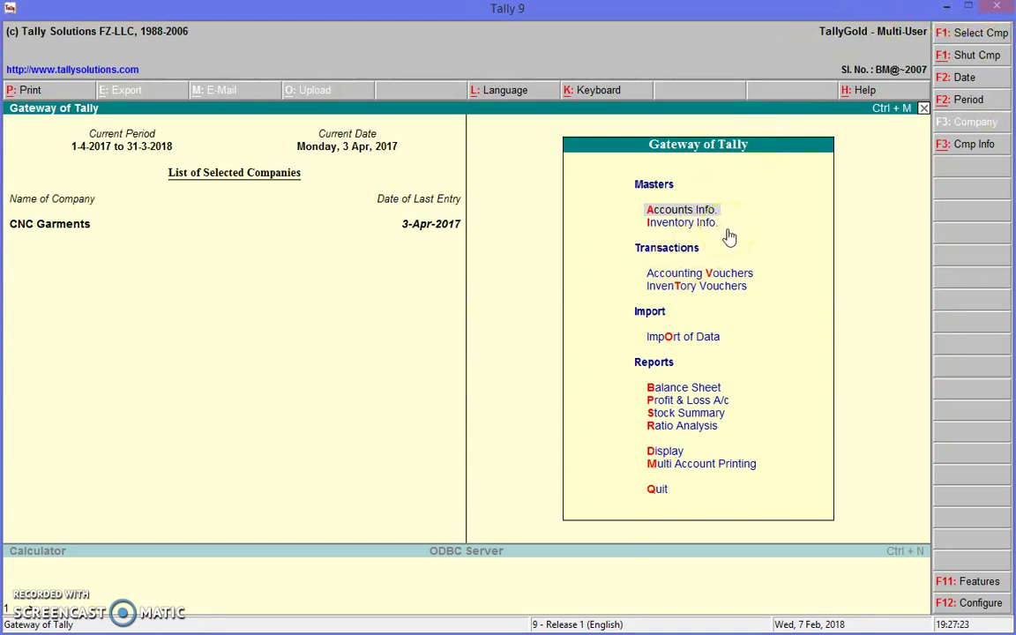
Start a new single ledger in the company's accounts masters and name it Bank Interest, without an alias
key("Return")
key("Down")
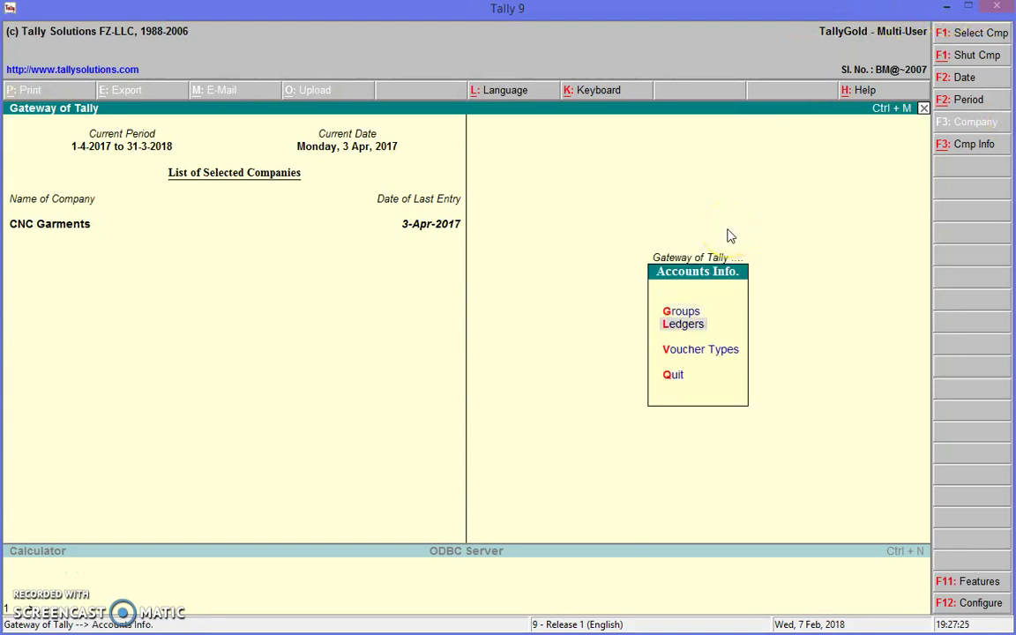
key("Return")
key("Return")
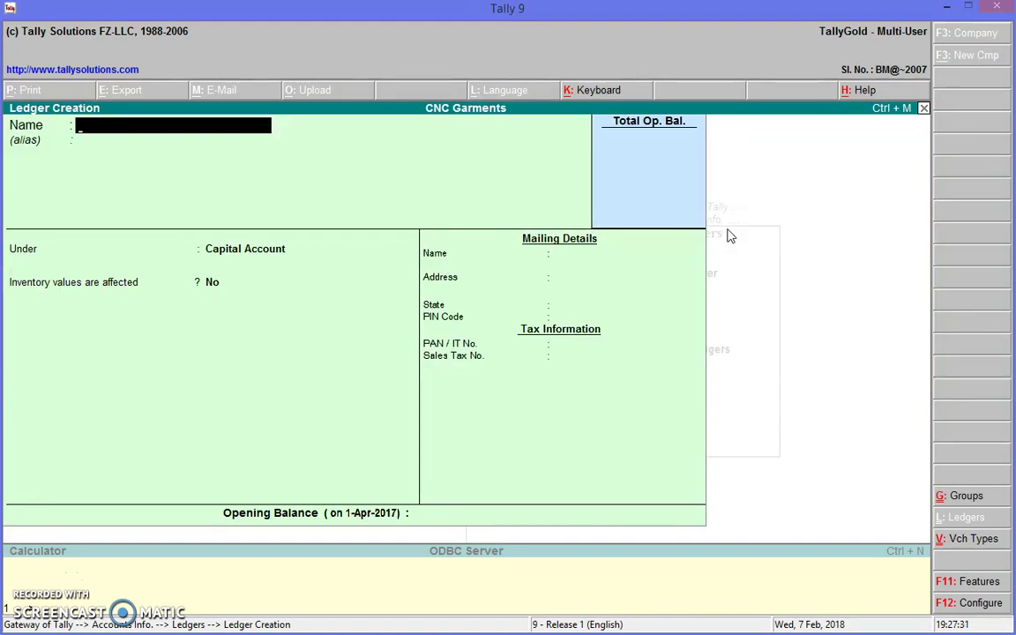
type("Bank Interest")
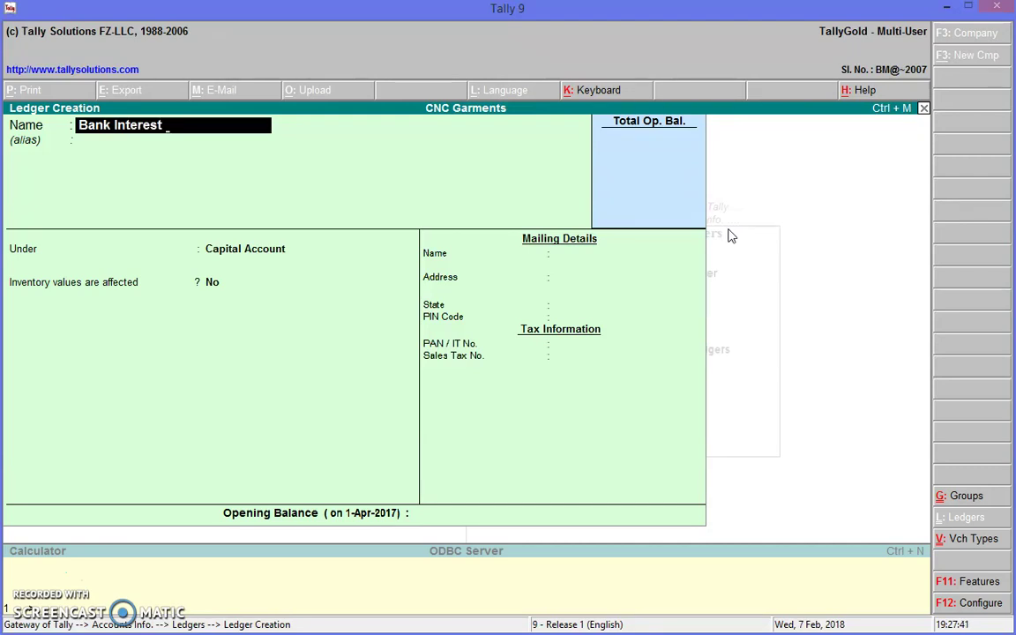
key("Return")
key("Return")
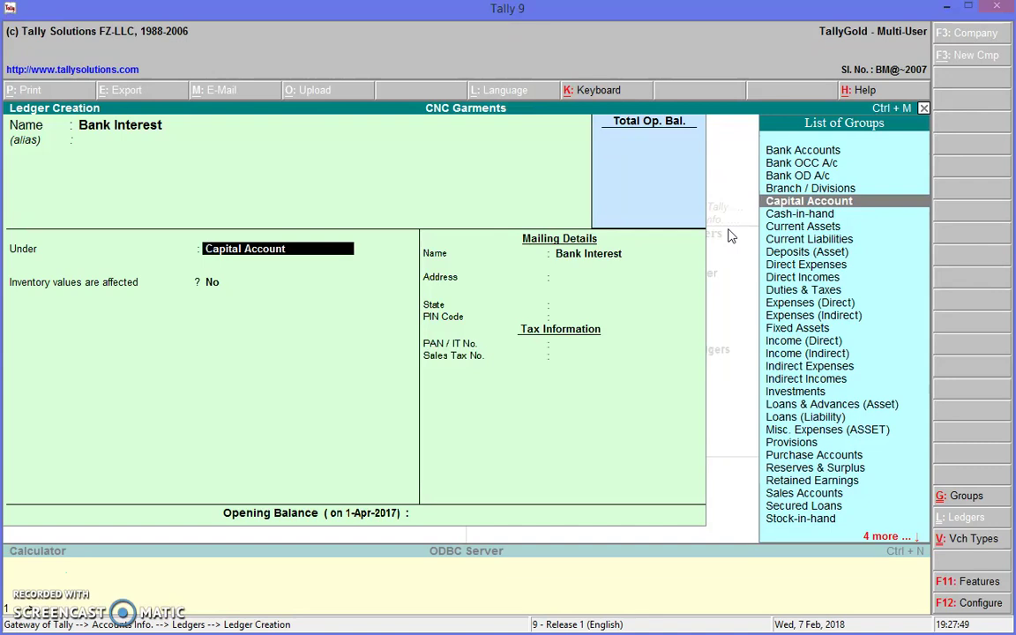
Place the Bank Interest ledger under Indirect Incomes, leave the opening balance empty and save it
key("Down")
key("Down")
key("Down")
key("Down")
key("Down")
key("Down")
key("Down")
key("Down")
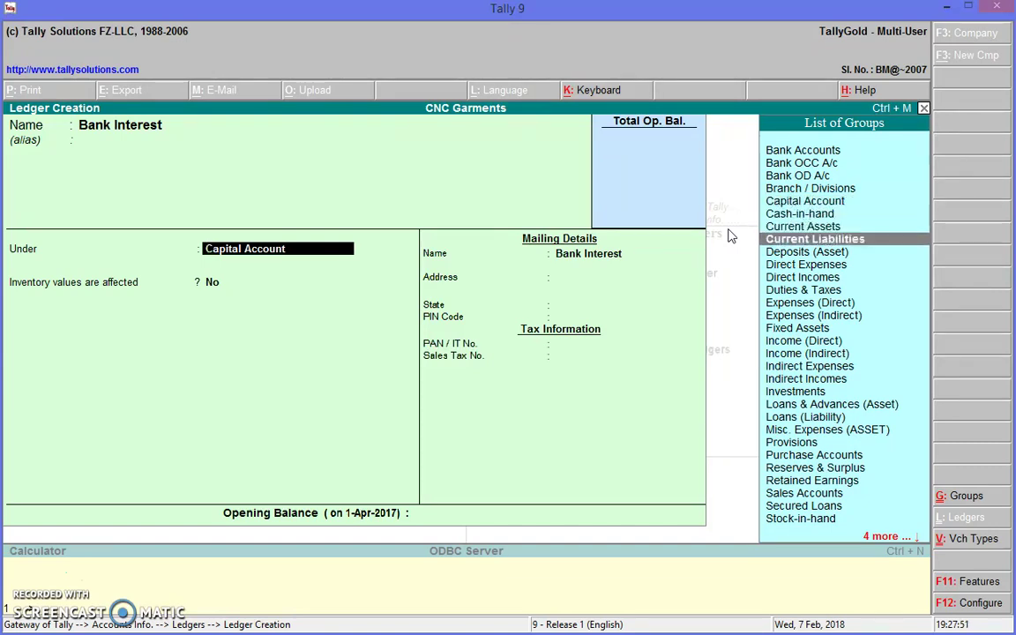
key("Down")
key("Down")
key("Down")
key("Down")
key("Up")
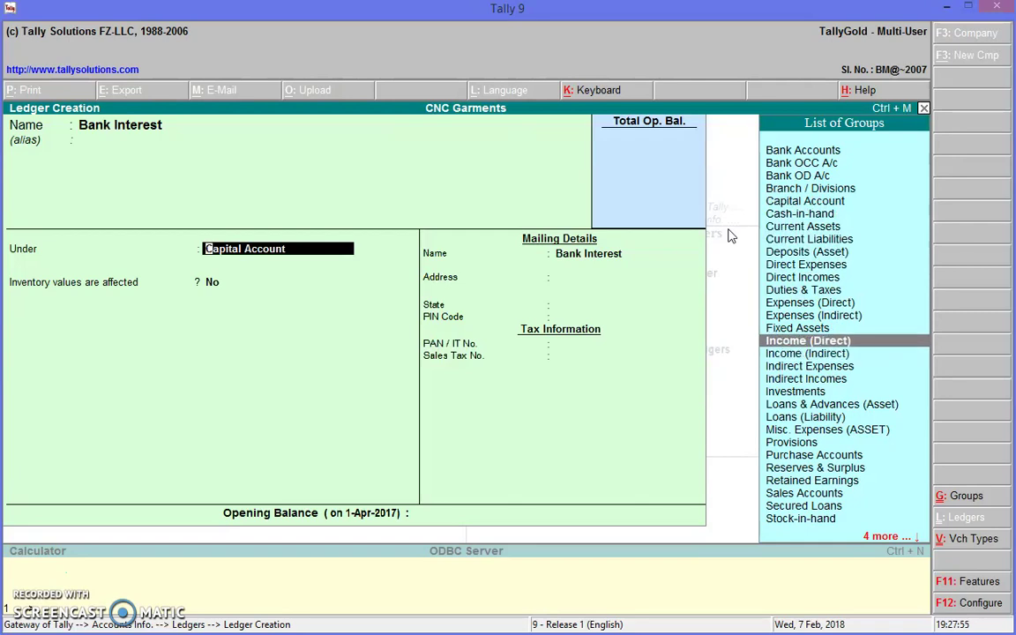
key("Down")
key("Down")
key("Up")
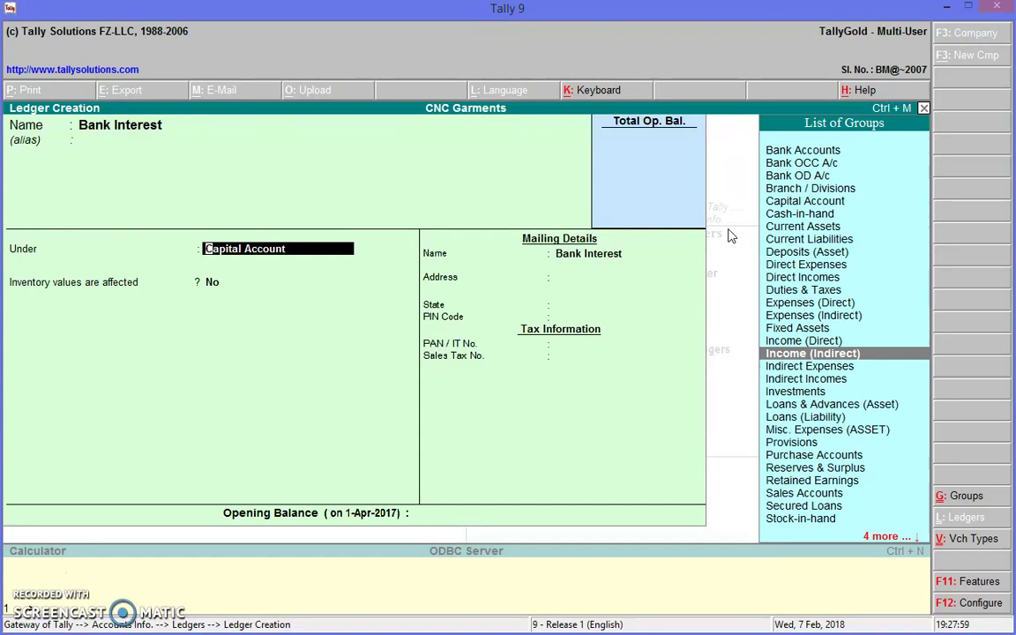
key("Down")
key("Down")
key("Return")
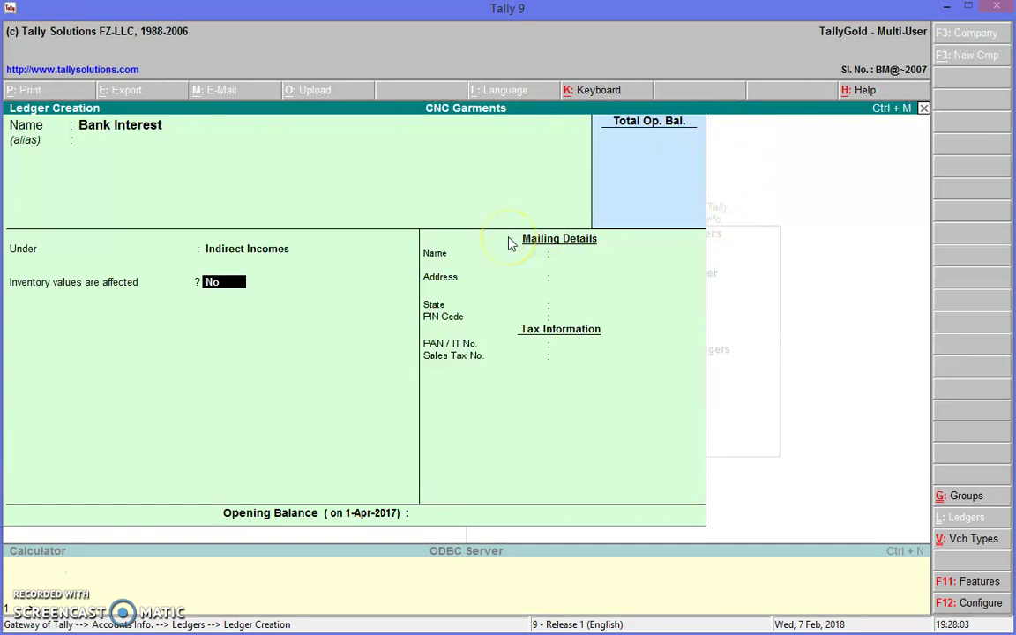
key("Return")
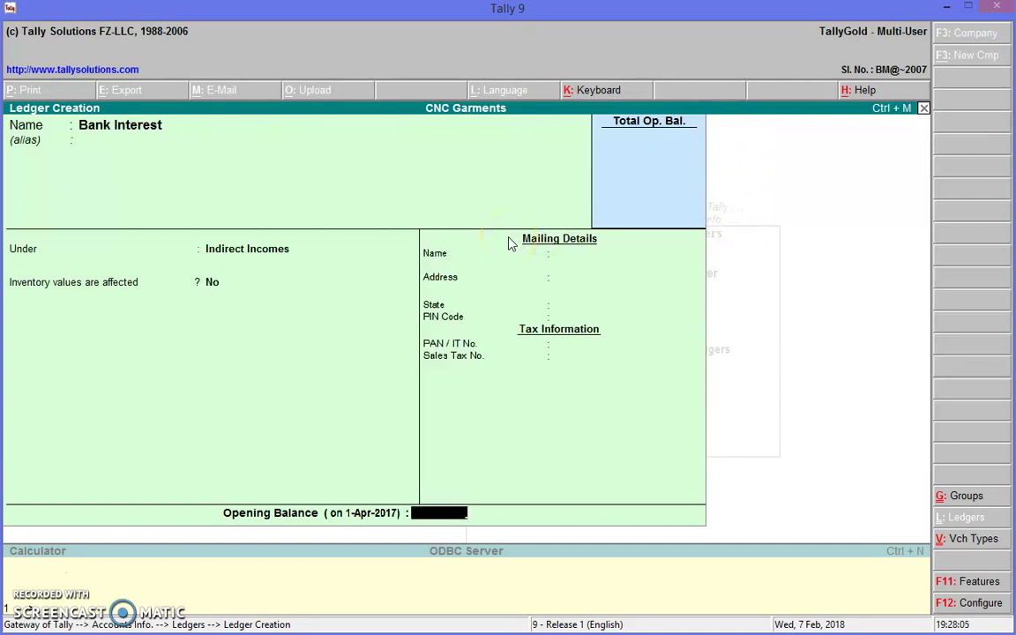
key("Return")
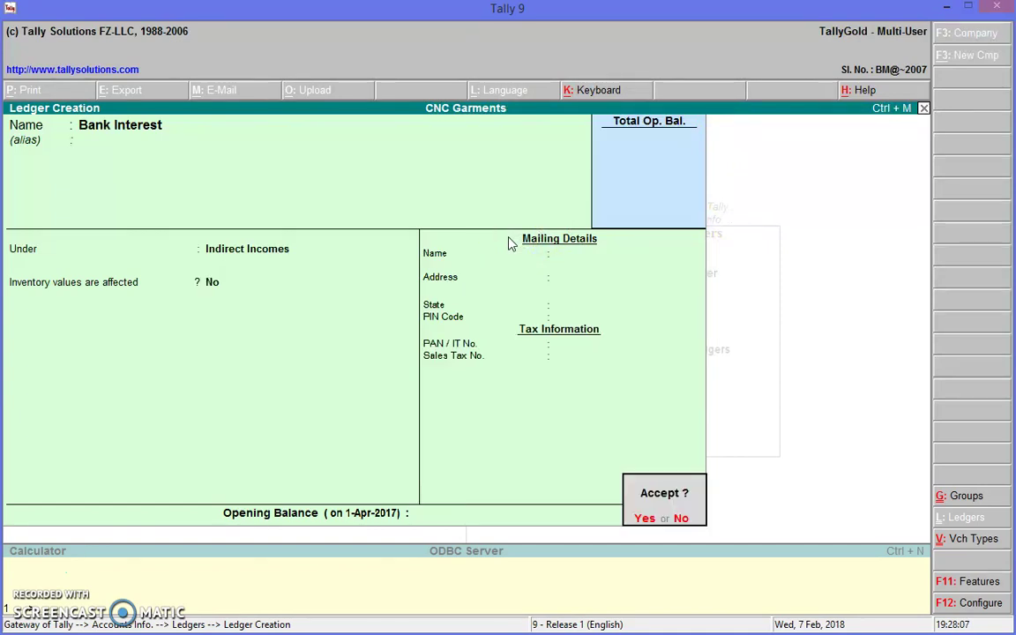
key("Return")
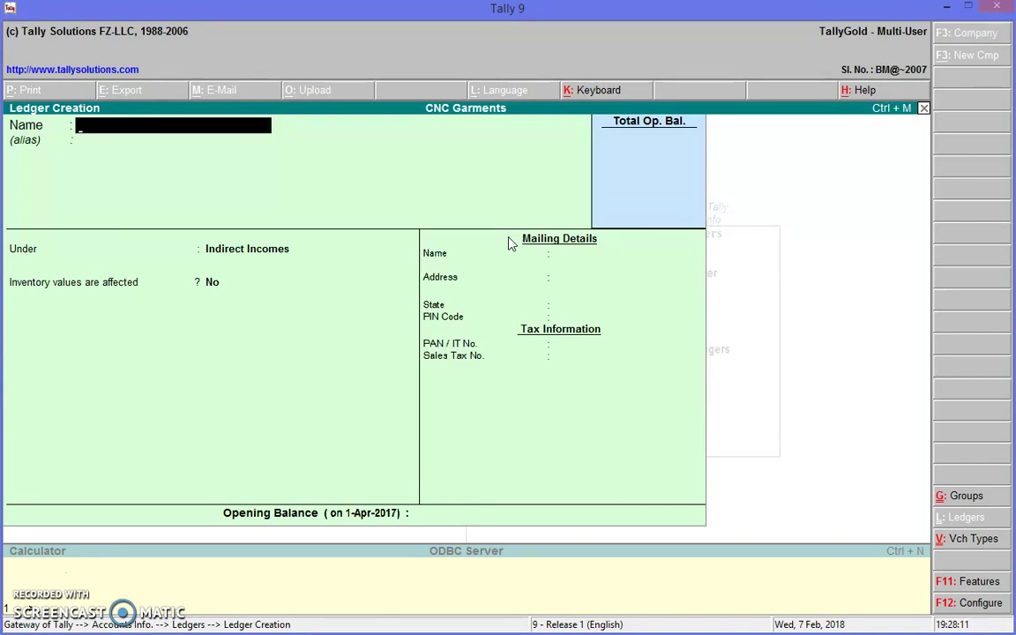
Create a Wages ledger under Expenses (Direct) with no opening balance and save it
type("Wages")
key("Return")
key("Return")
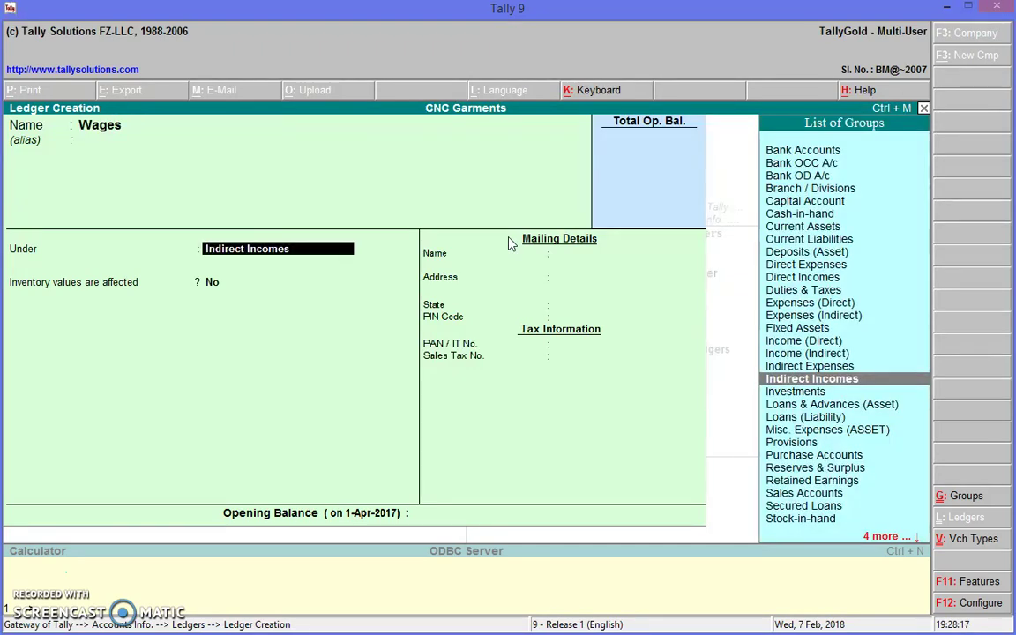
key("Up")
key("Up")
key("Up")
key("Up")
key("Up")
key("Up")
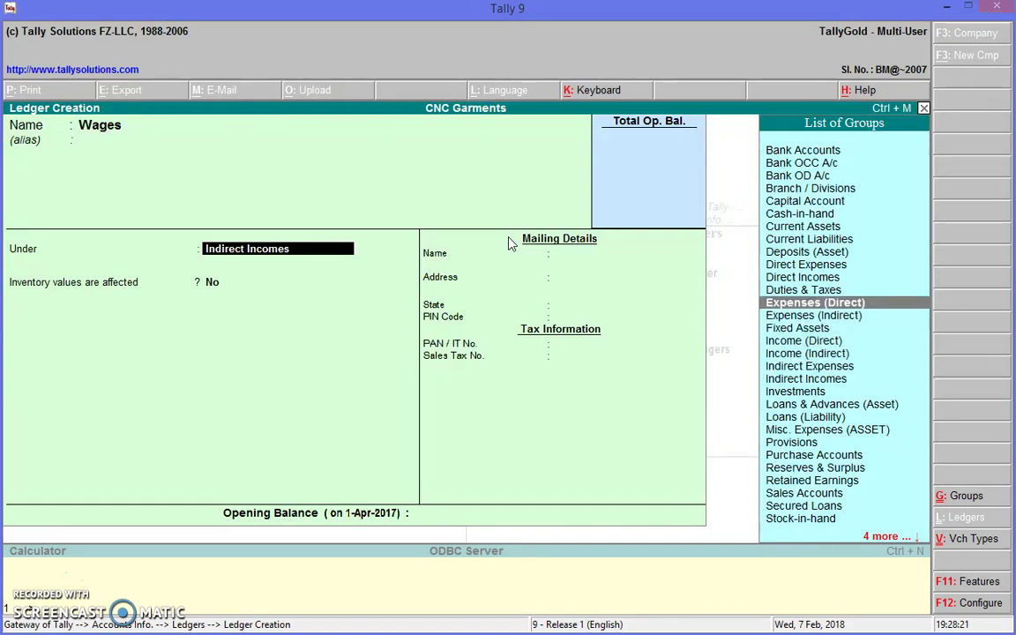
key("Return")
key("Return")
key("Return")
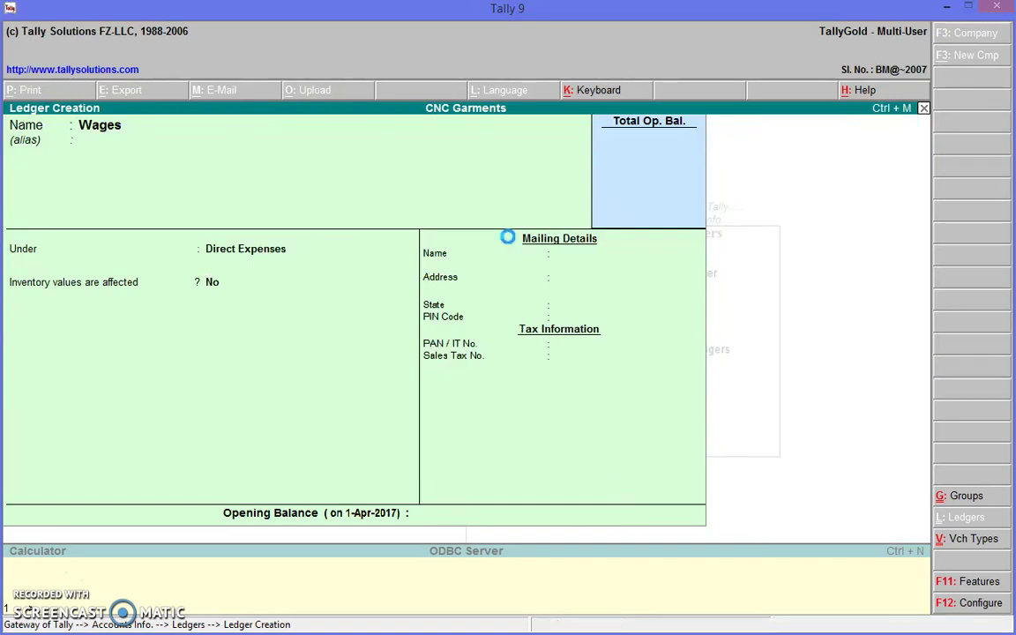
Create a Salary ledger under Indirect Expenses, save it and return to the Gateway of Tally
type("Salary")
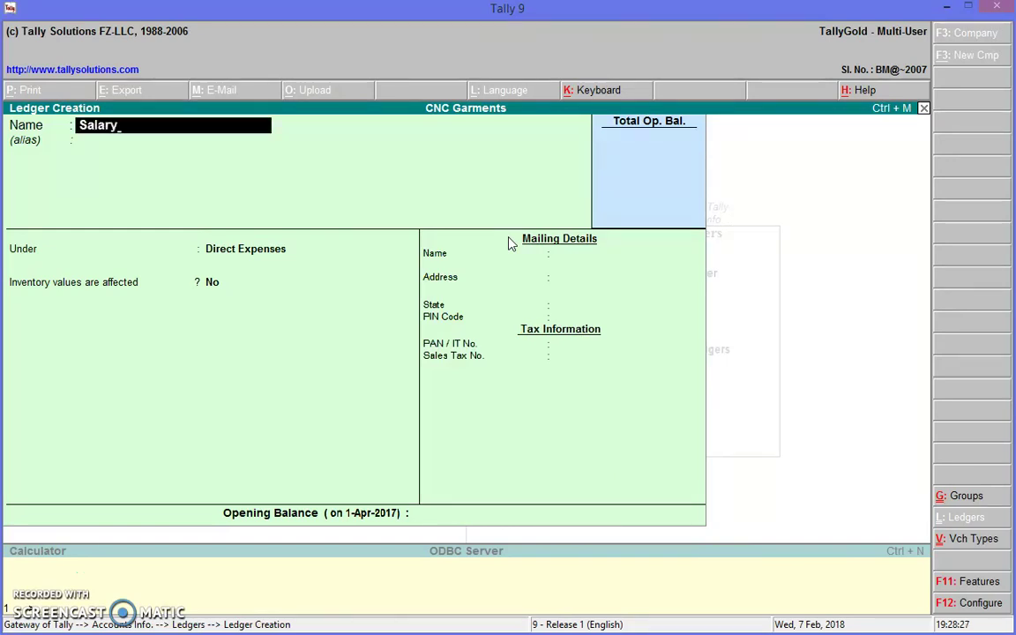
key("Return")
key("Return")
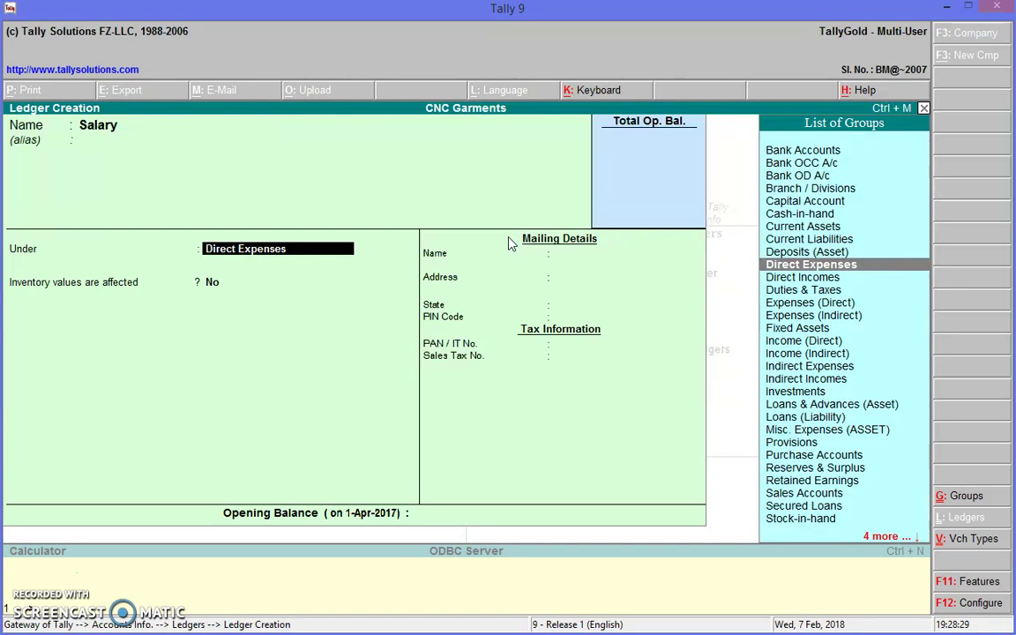
key("Up")
key("Down")
key("Down")
key("Up")
key("Up")
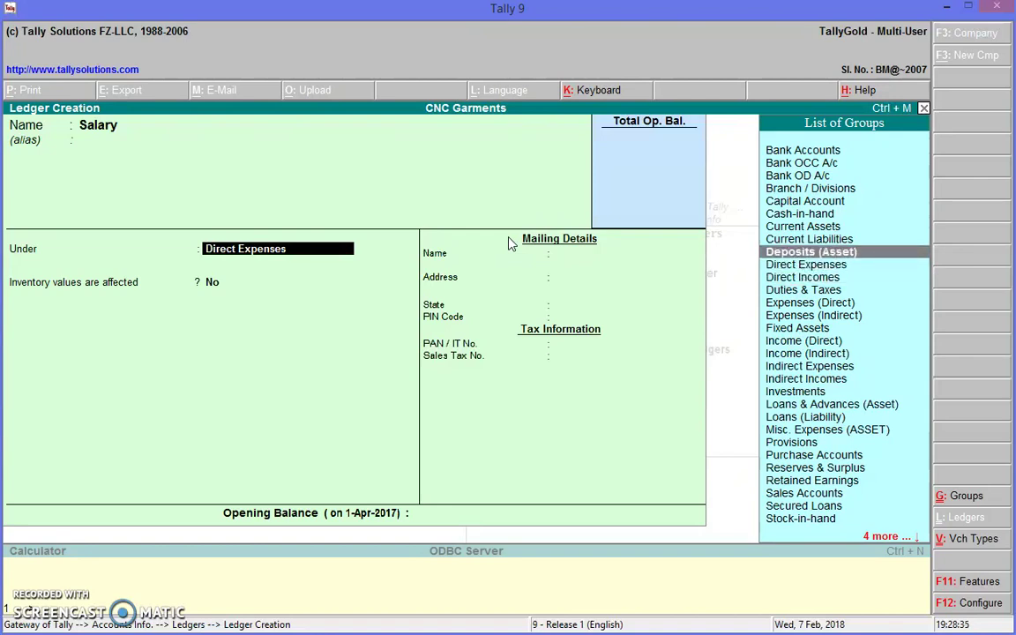
key("Down")
key("Down")
key("Down")
key("Down")
key("Down")
key("Down")
key("Down")
key("Down")
key("Down")
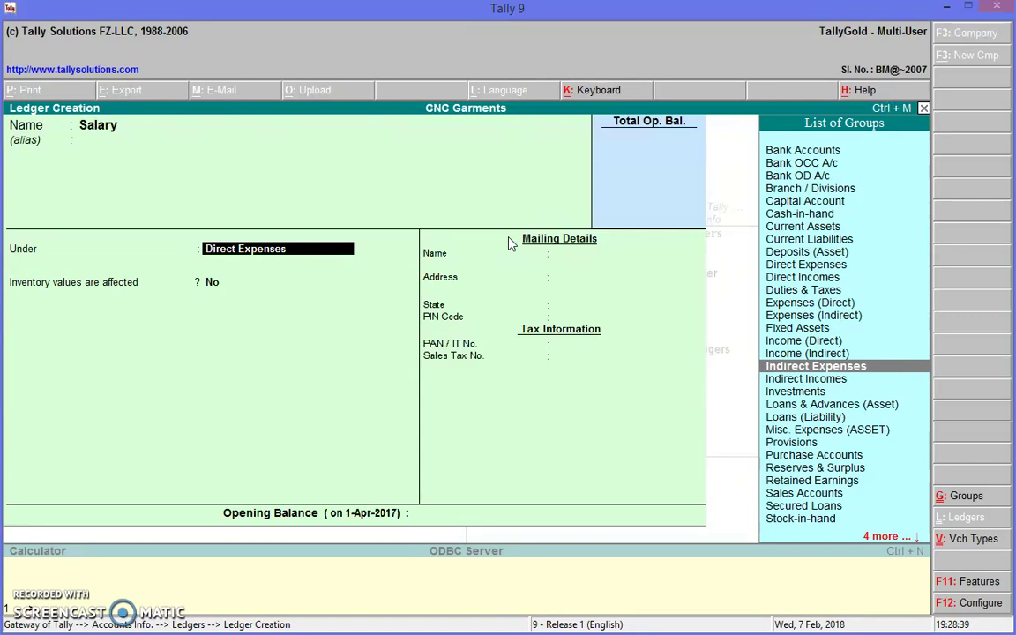
key("Return")
key("Return")
key("Return")
key("Return")
key("Escape")
key("Return")
key("Escape")
key("Escape")
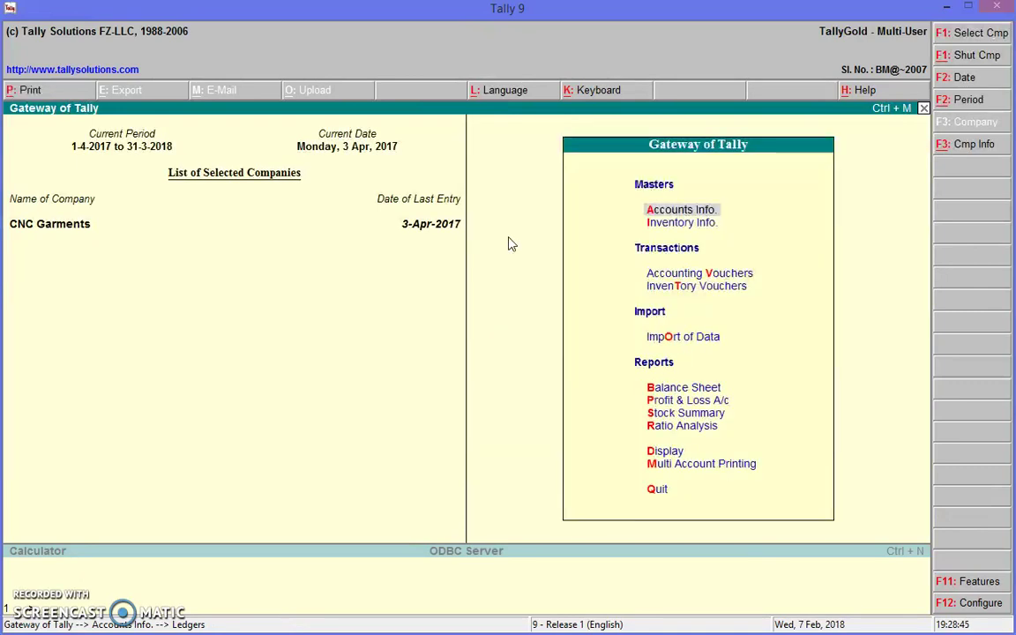
Start a payment voucher from the Cash account and enter Salary with an amount of 100,000
key("Down")
key("Down")
key("Return")
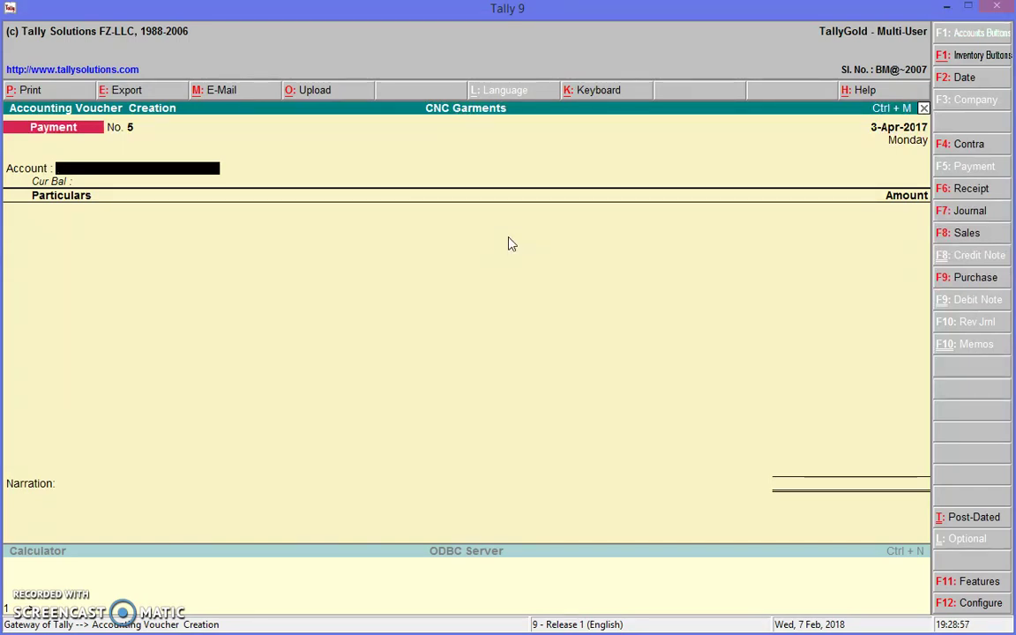
type("C")
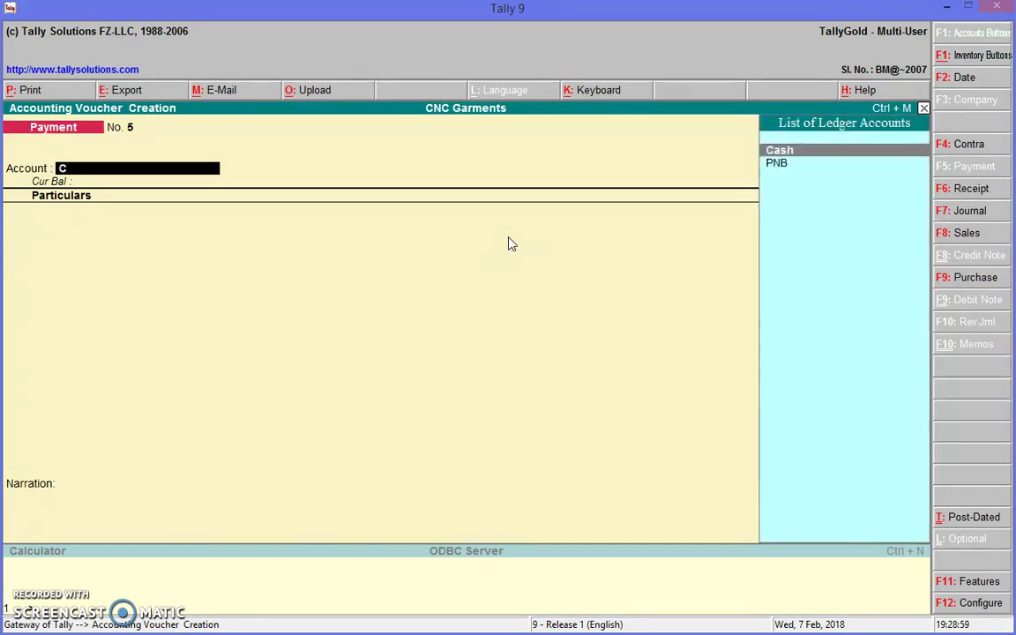
key("Return")
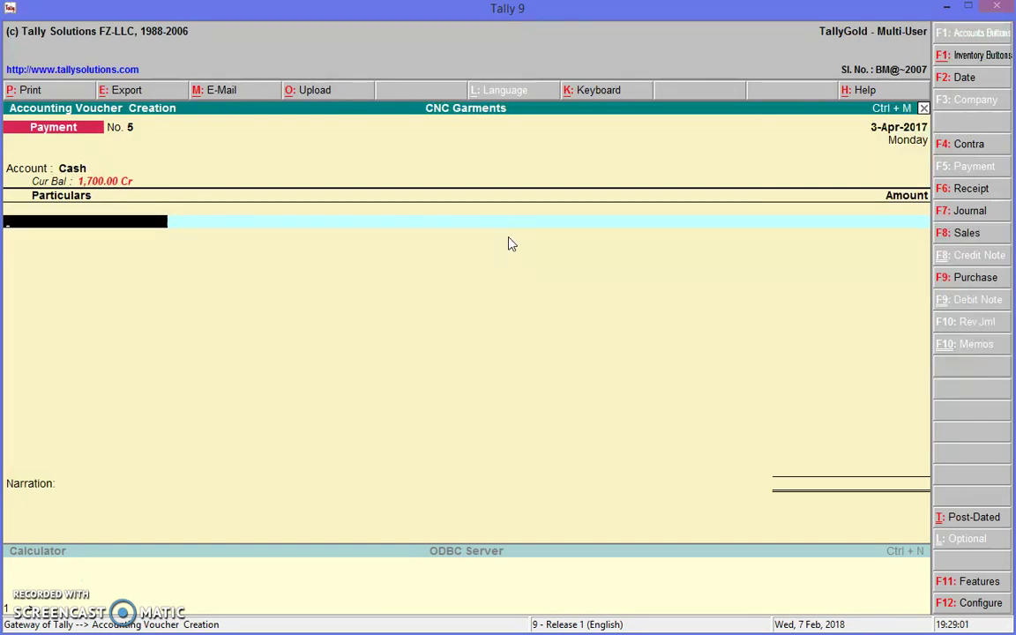
type("S")
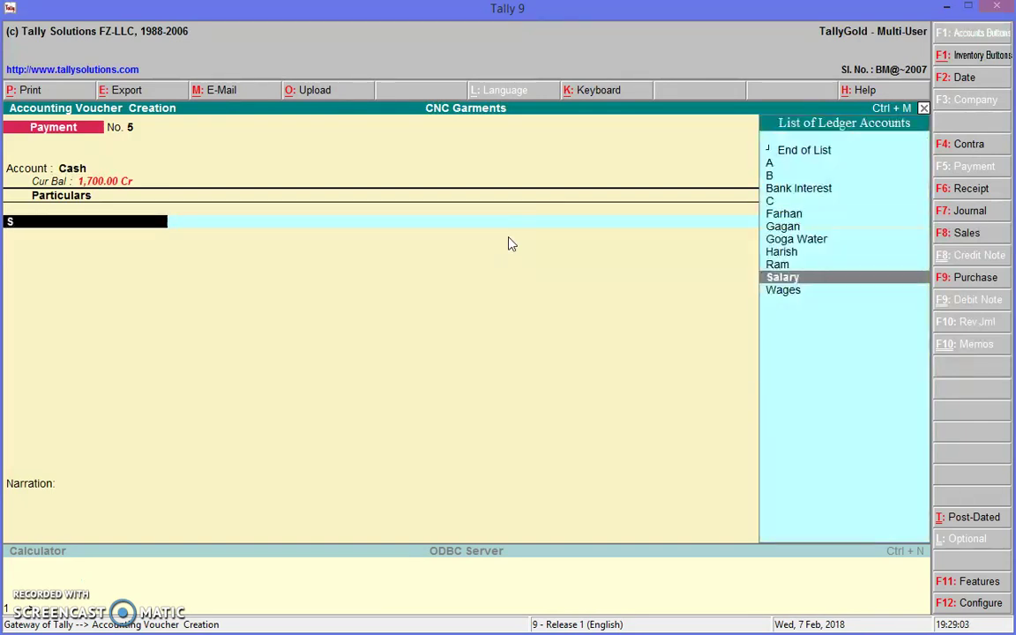
key("Return")
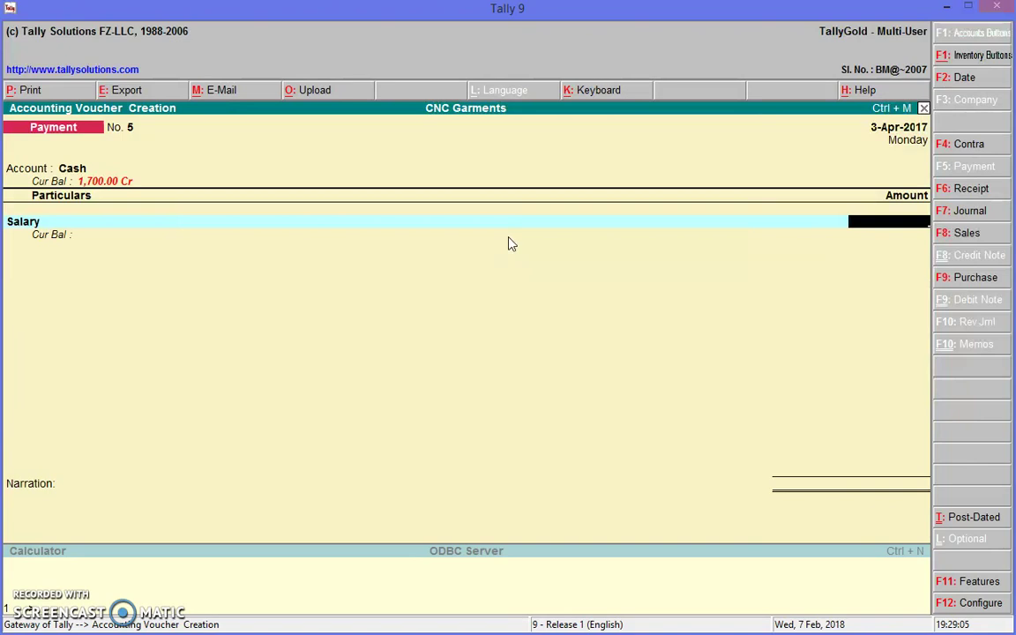
type("100000")
key("Return")
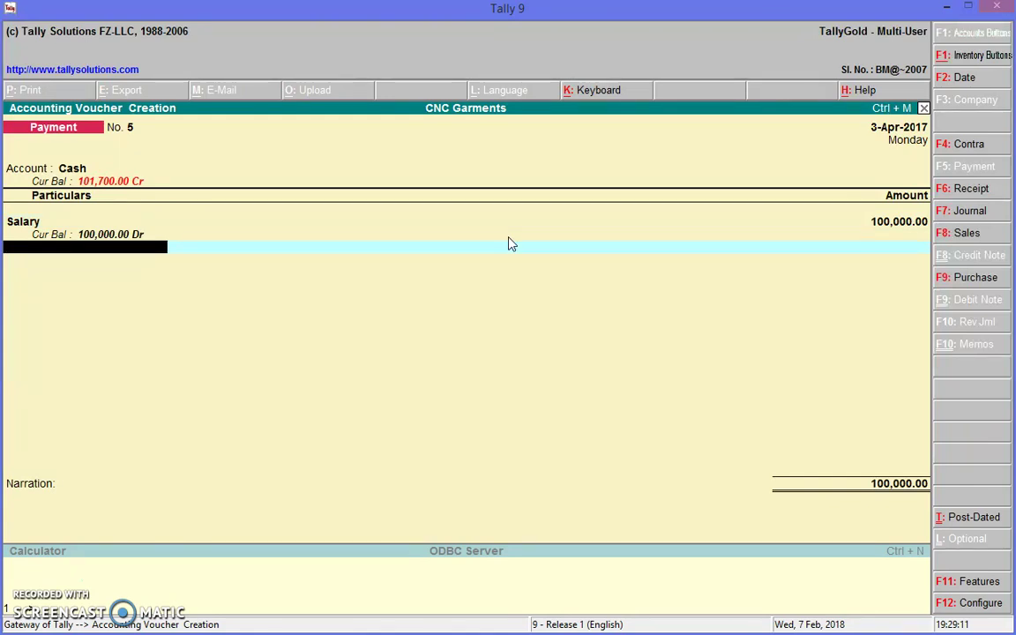
Add Wages with an amount of 50,000 to the payment voucher and save it without a narration
type("Wages")
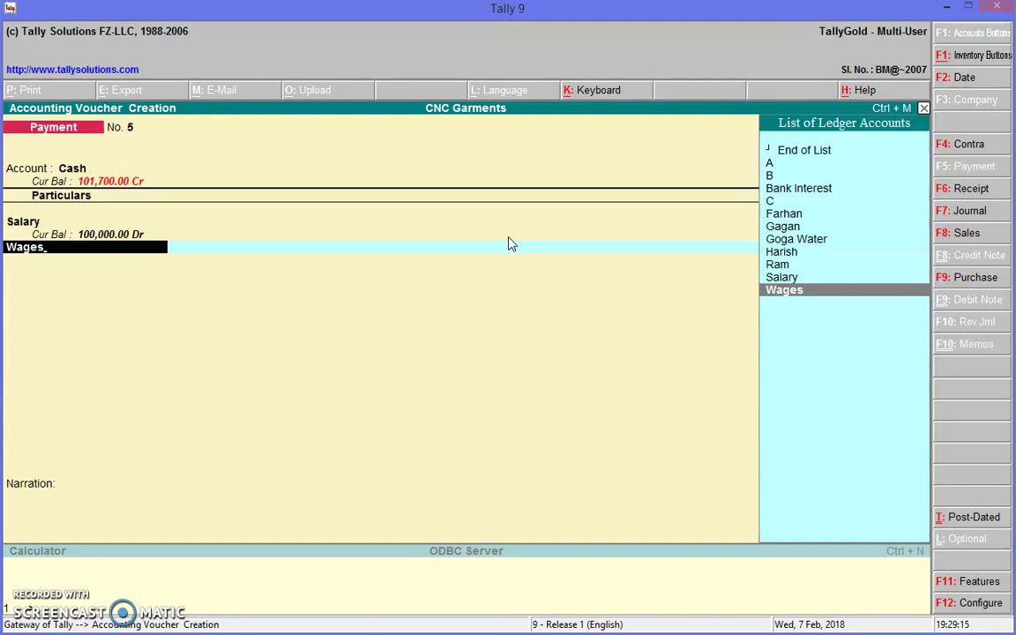
key("Return")
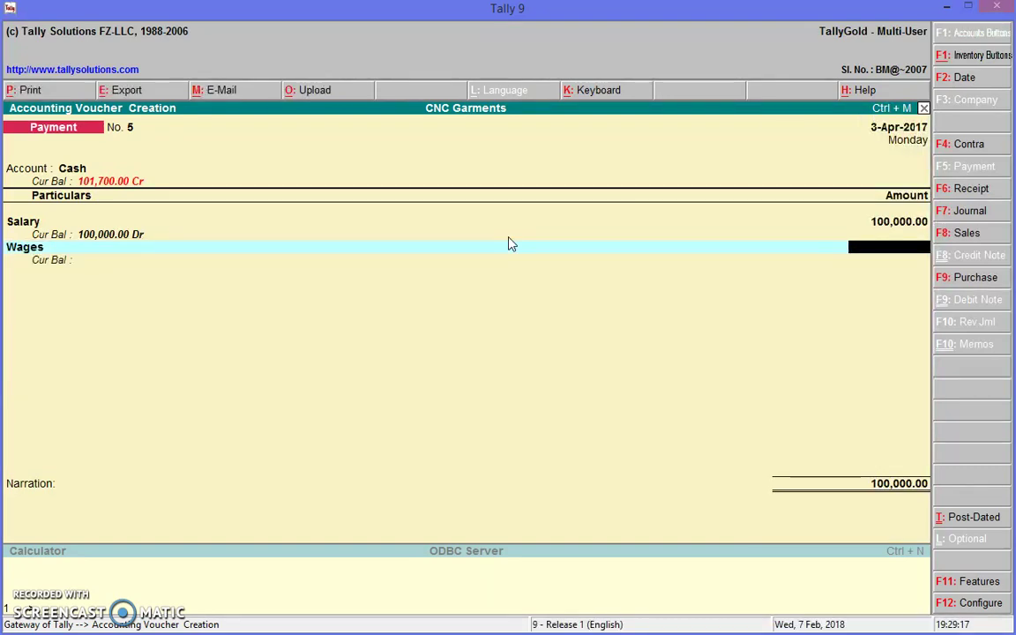
type("2")
key("BackSpace")
type("50000")
key("Return")
key("Return")
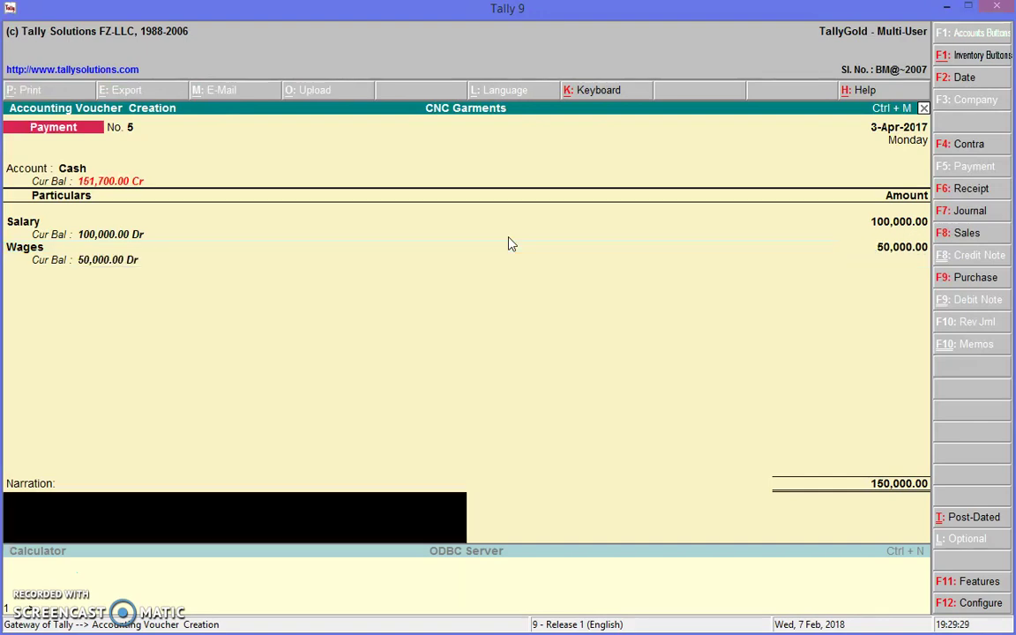
key("Return")
key("Return")
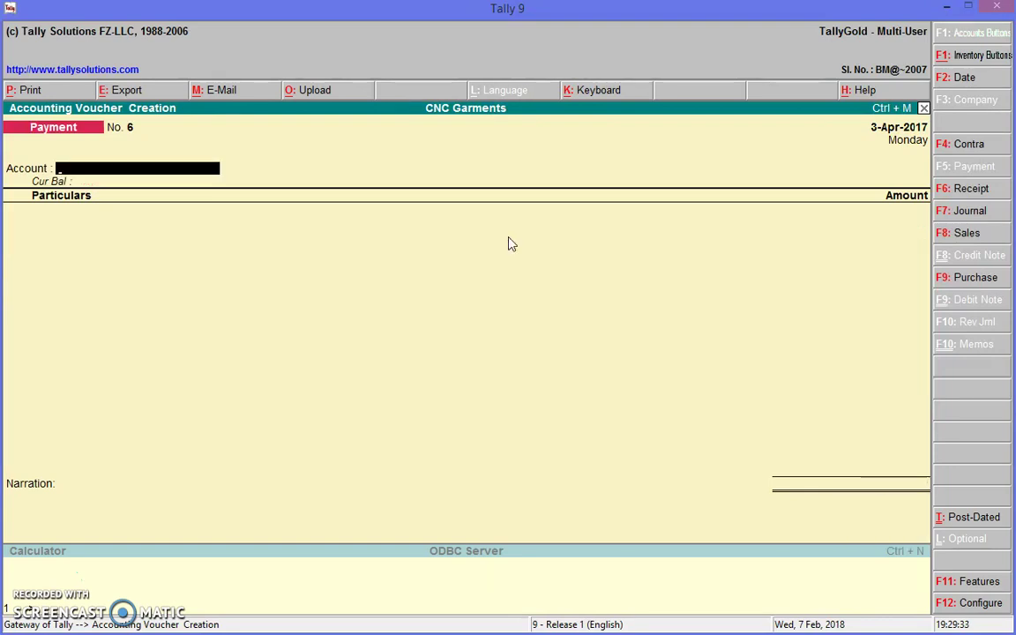
Record a receipt voucher into the Cash account for Bank Interest of 40,000 and save it without a narration
key("F6")
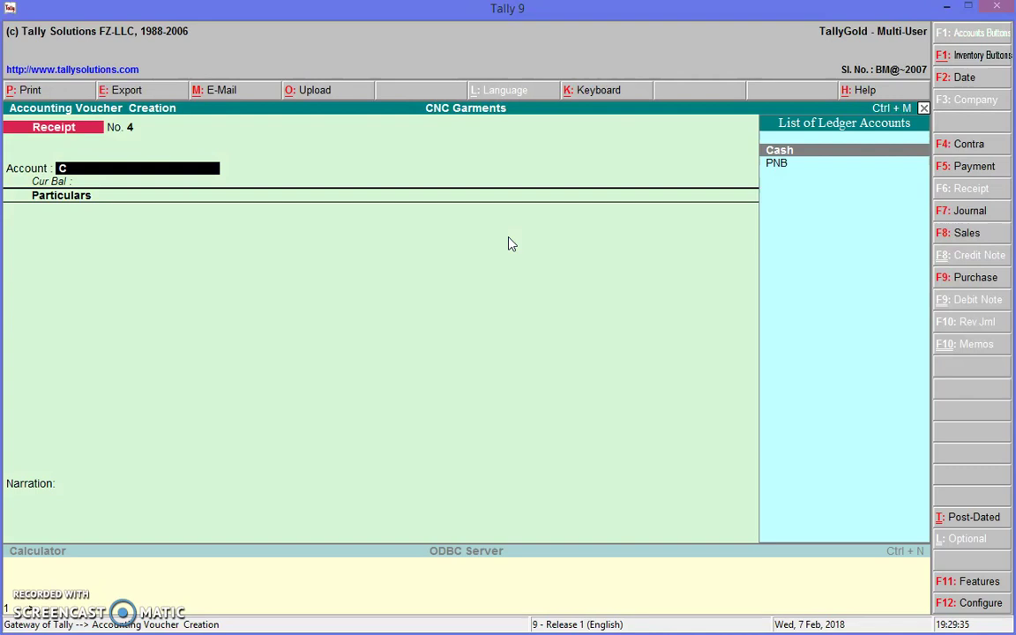
key("Return")
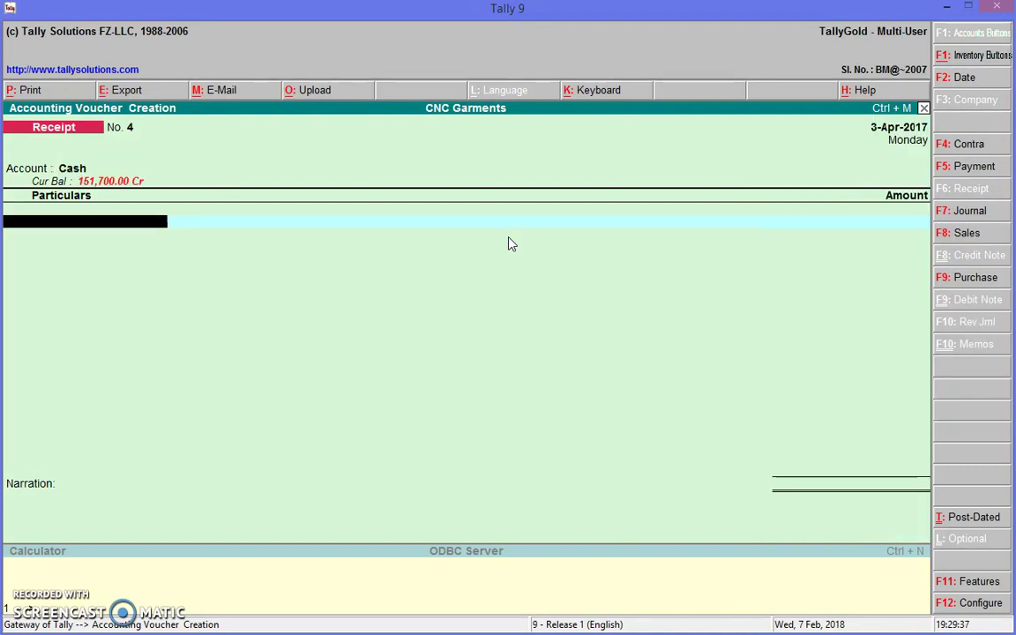
type("B")
key("Down")
key("Return")
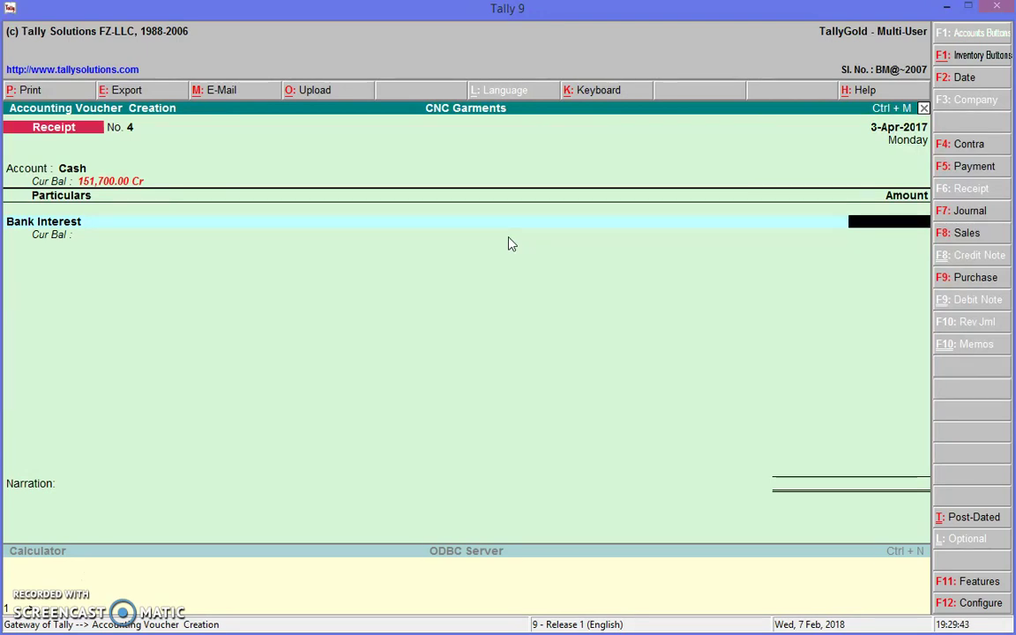
type("400000.00")
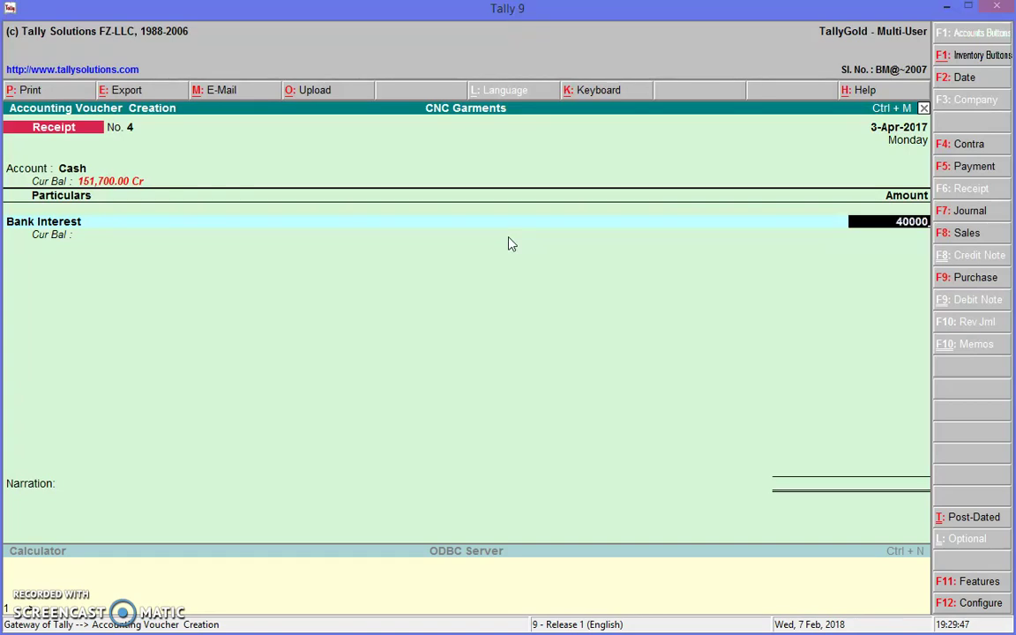
key("Return")
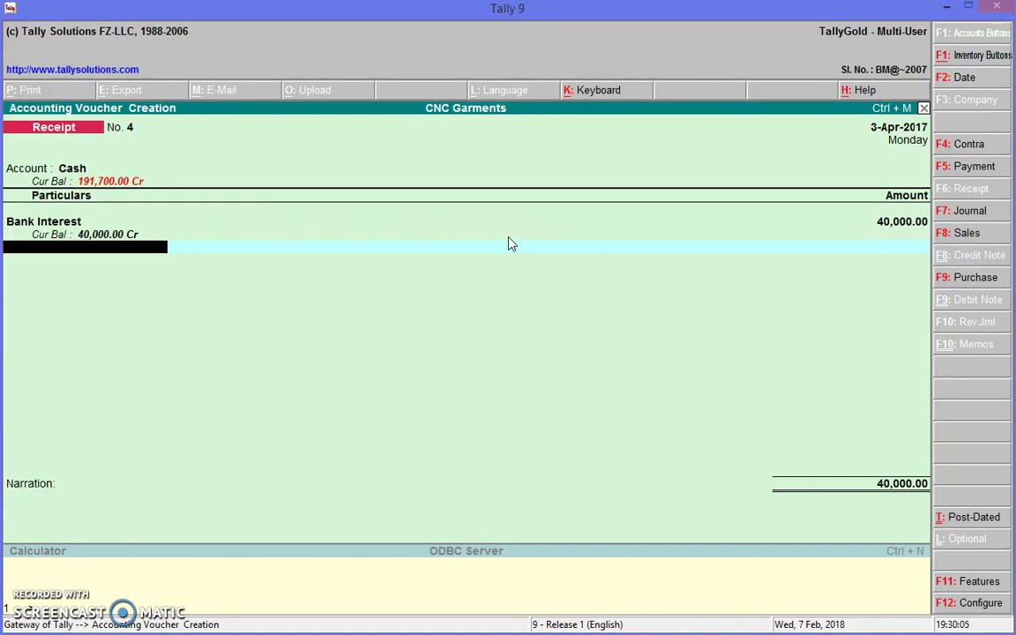
key("Return")
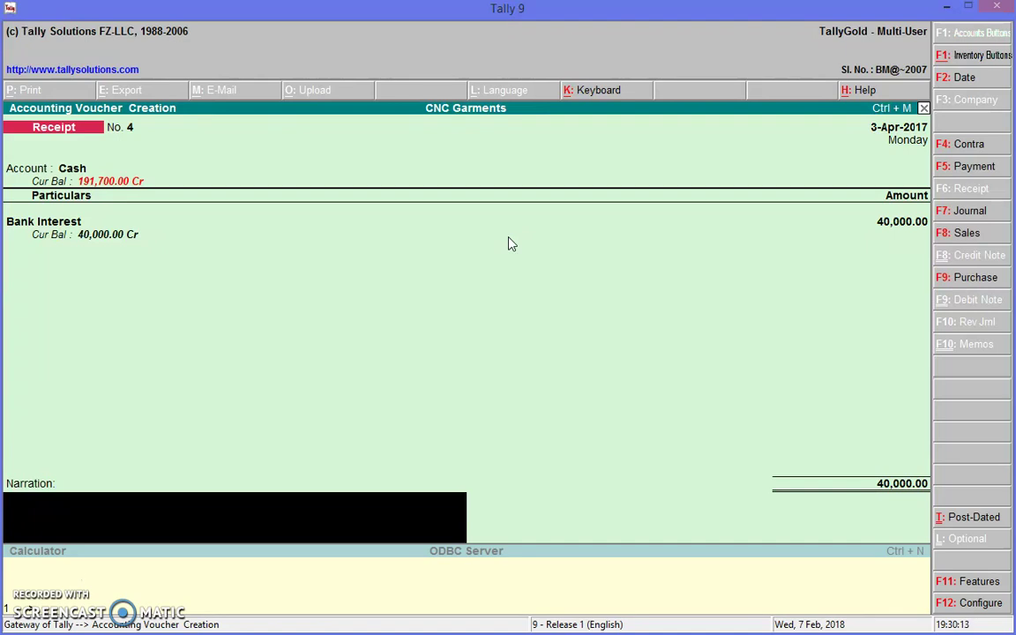
key("Return")
key("Return")
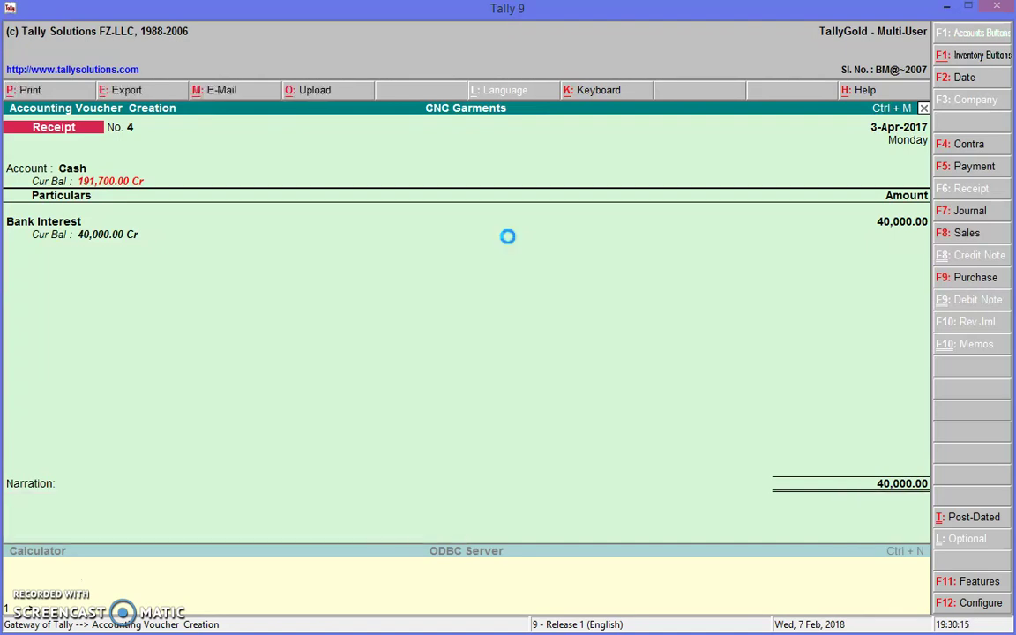